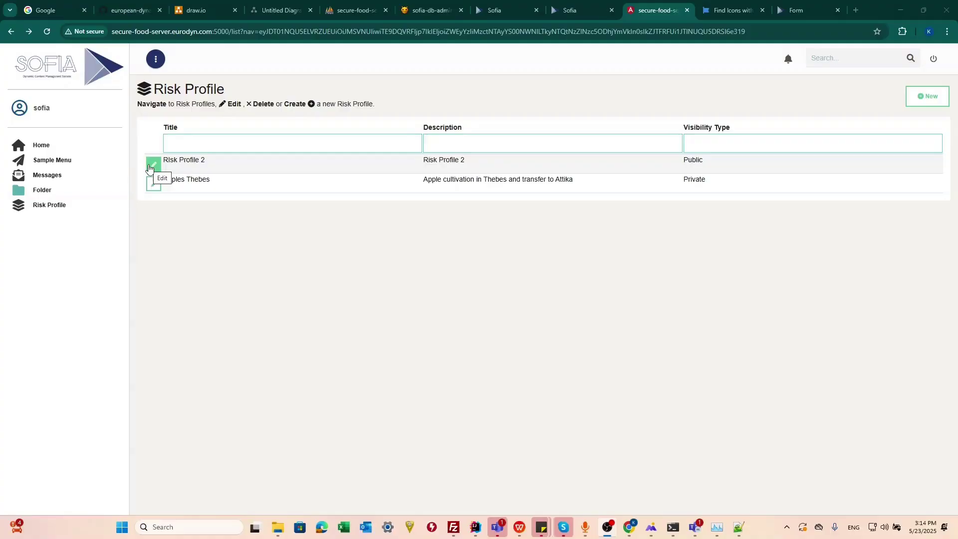
- Open the Risk Profile list in the List Designer and copy the navigation command of its New action button
click(571, 11)
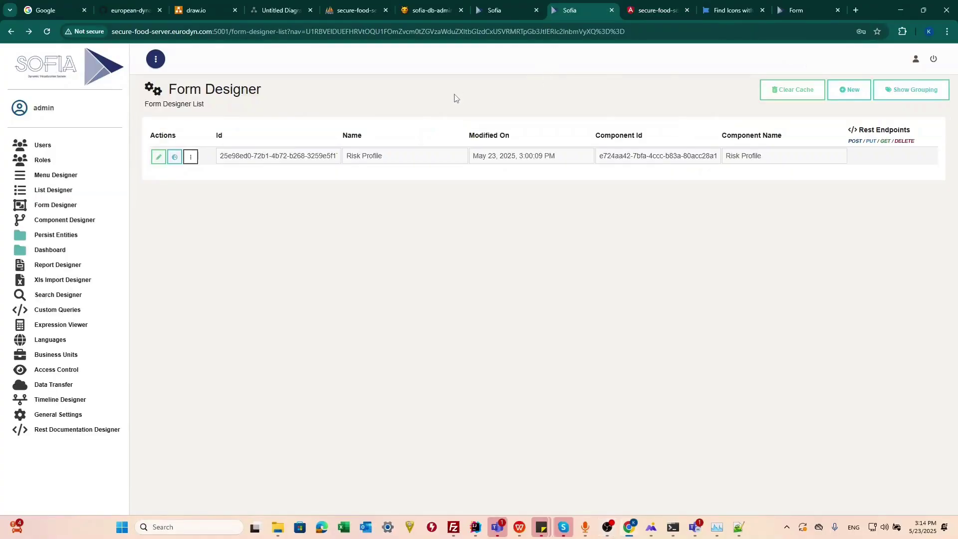
click(48, 191)
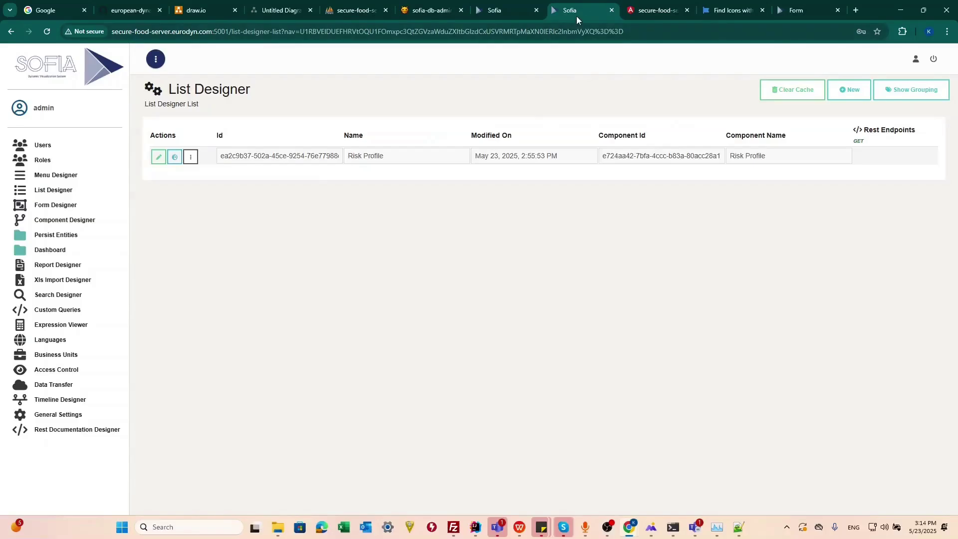
click(156, 160)
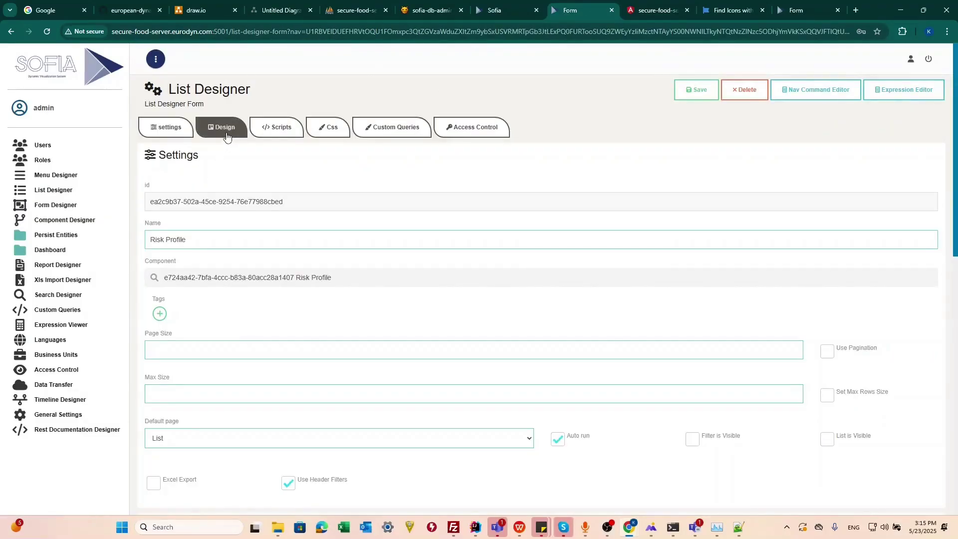
scroll(386, 268, down, 11)
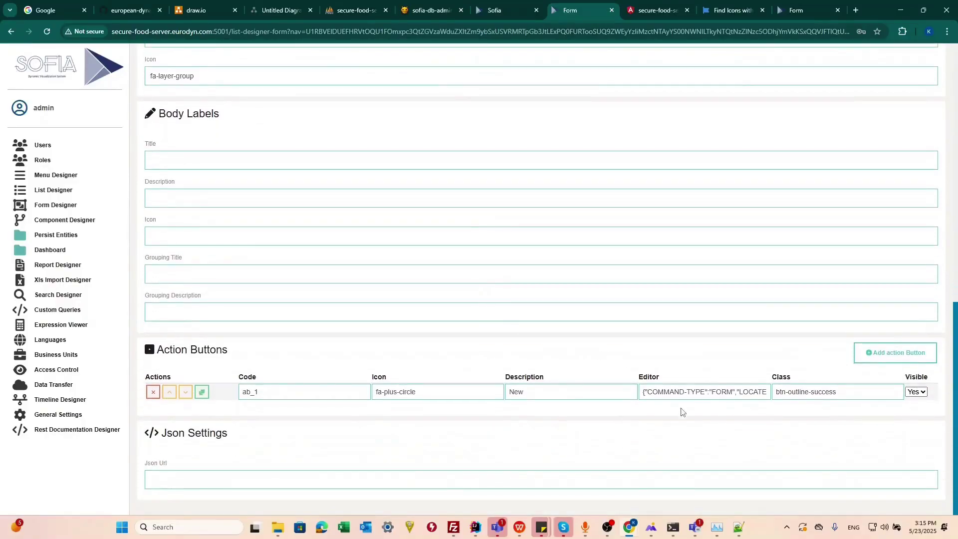
triple_click(655, 392)
scroll(655, 316, up, 11)
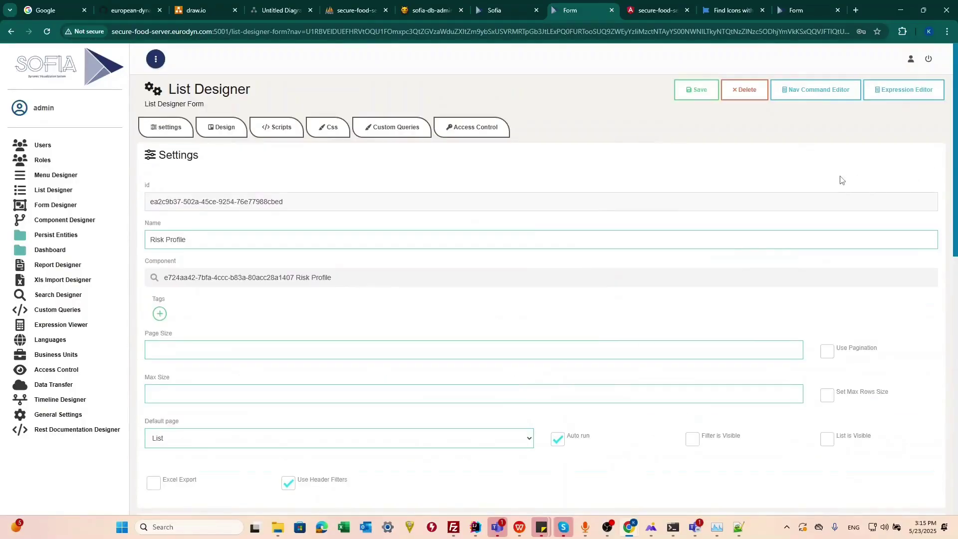
- Try the copied command as the Editor value of the Edit row action button, and cut it out again
click(225, 134)
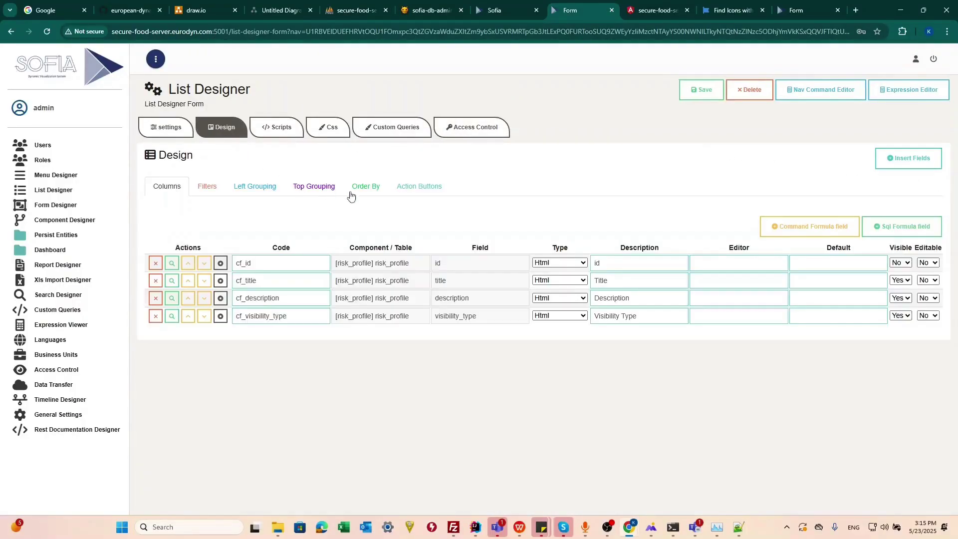
click(418, 188)
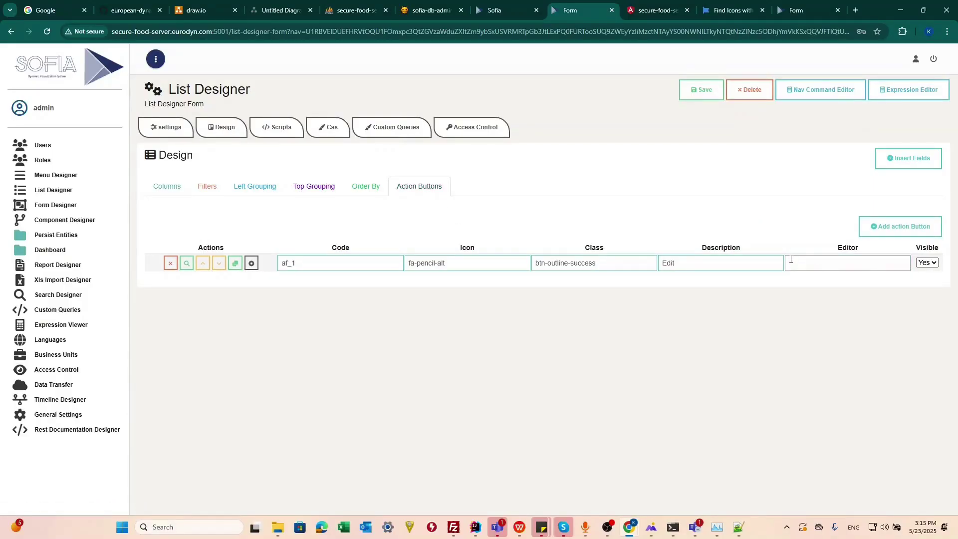
key(ctrl+v)
drag(819, 263, 910, 264)
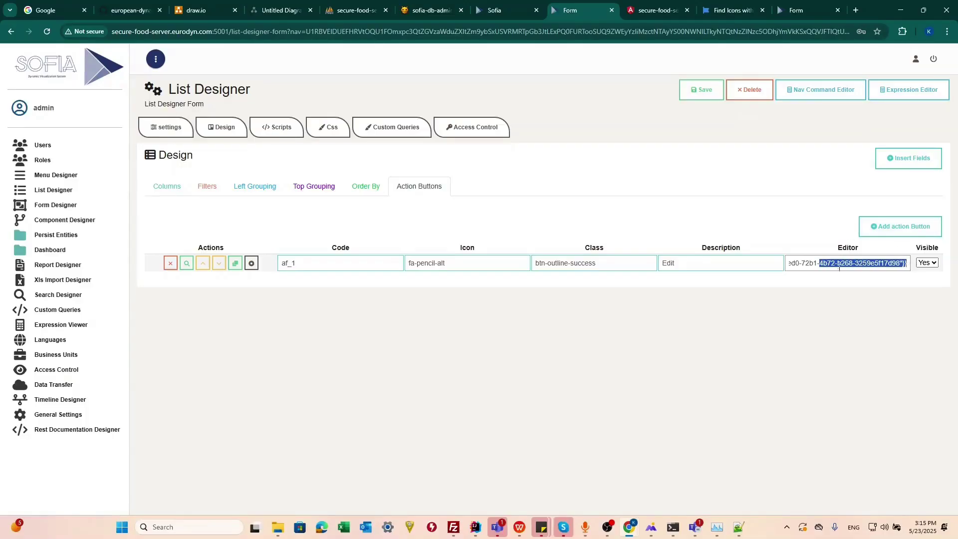
key(ctrl+a)
key(ctrl+x)
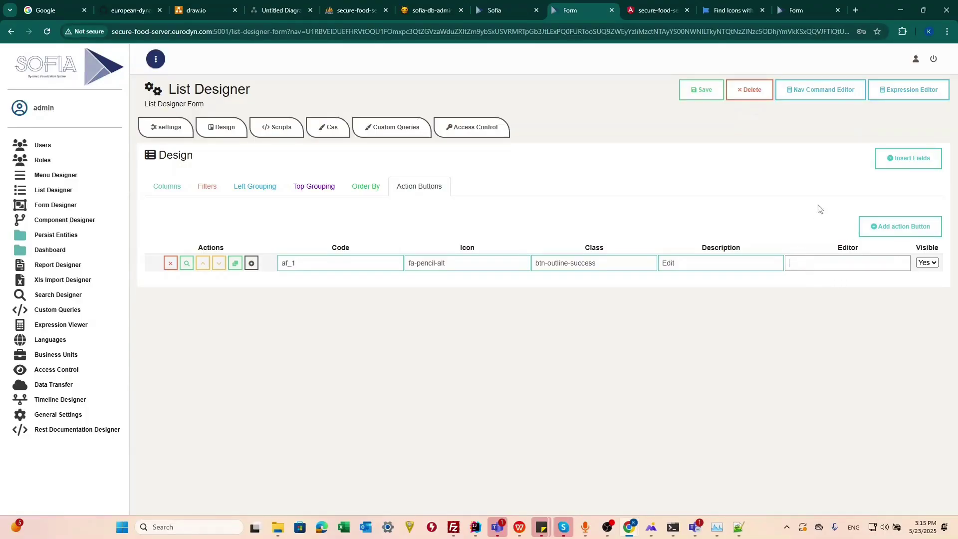
- Place the copied FORM command in the Nav Command Calculator and beautify the JSON
click(813, 95)
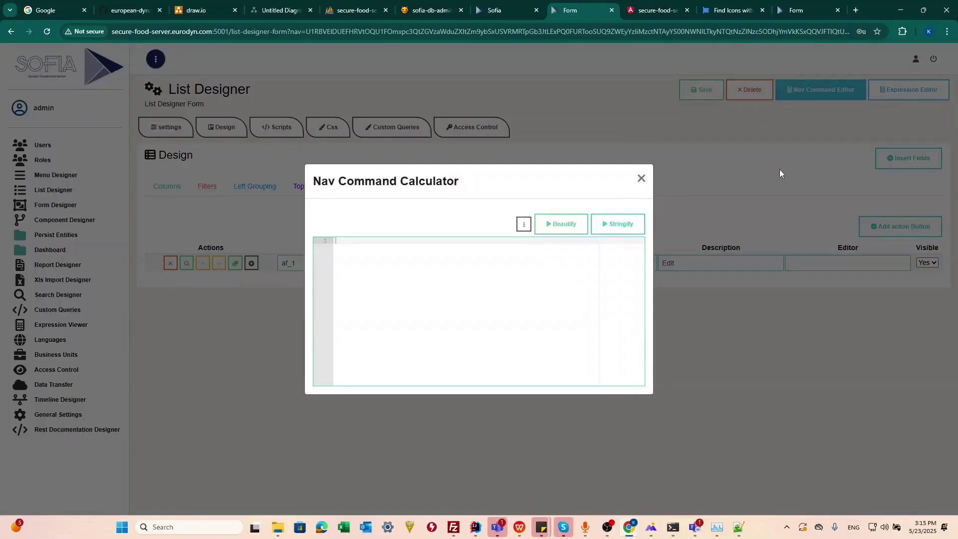
click(780, 169)
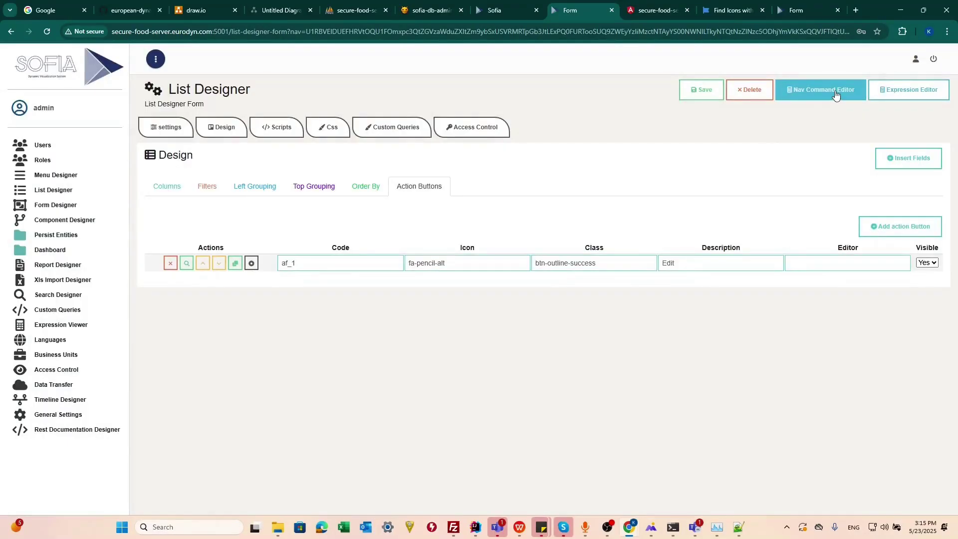
click(824, 95)
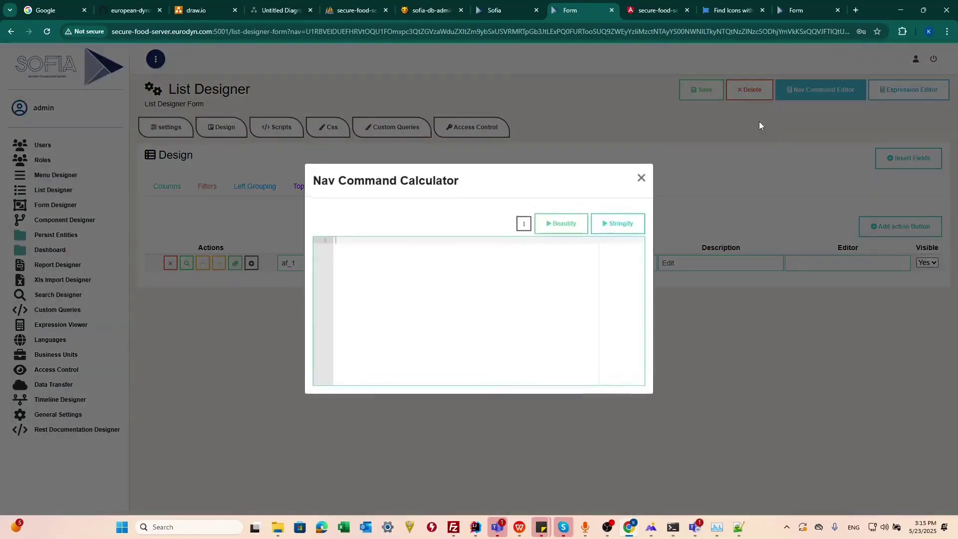
click(525, 226)
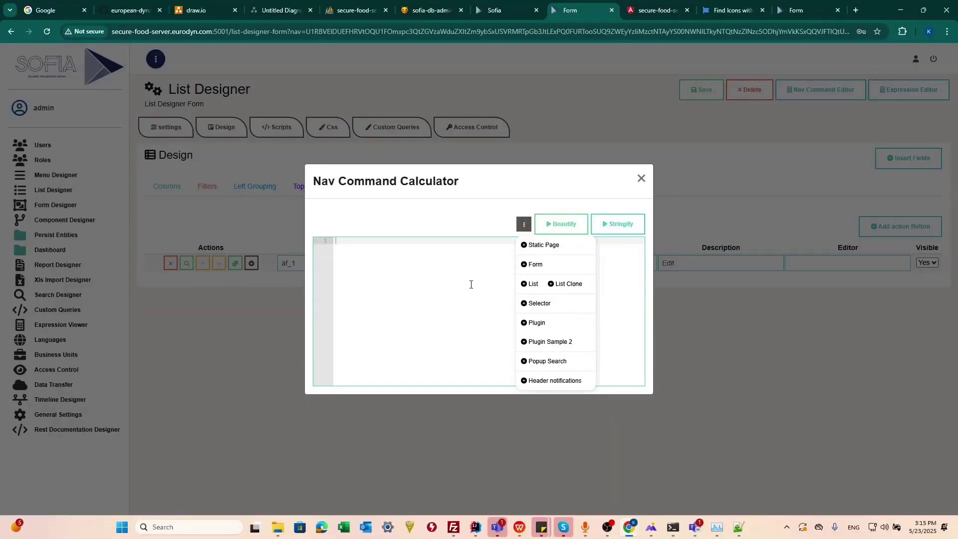
click(535, 264)
click(560, 229)
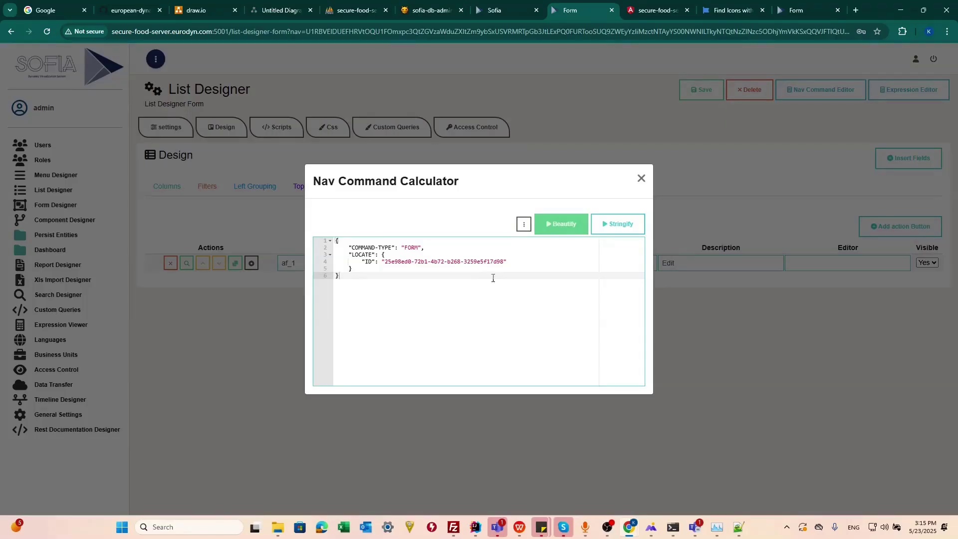
click(523, 224)
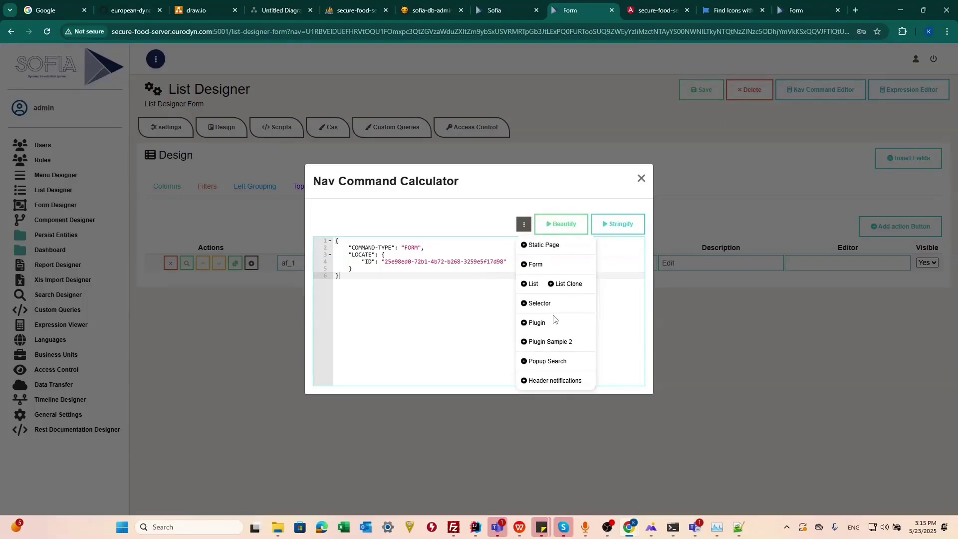
click(516, 263)
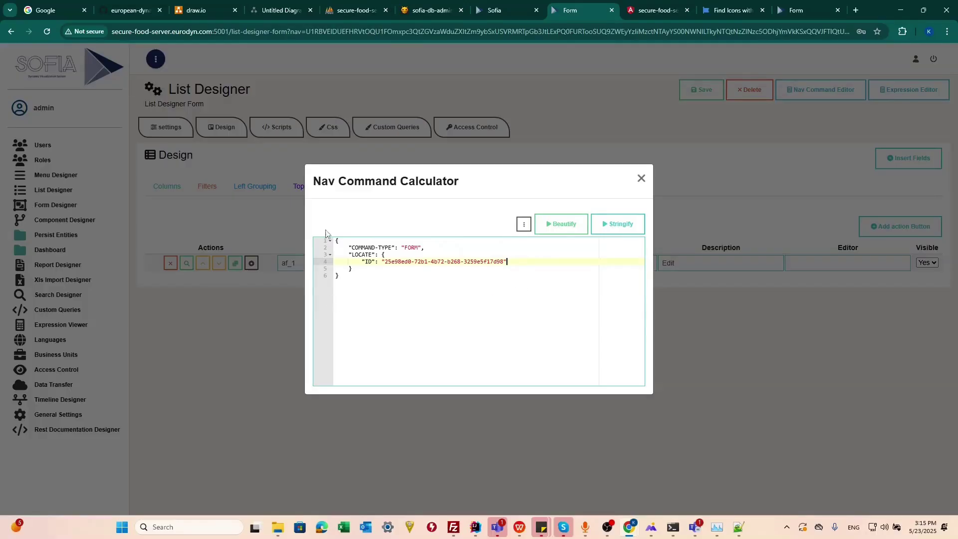
key(Return)
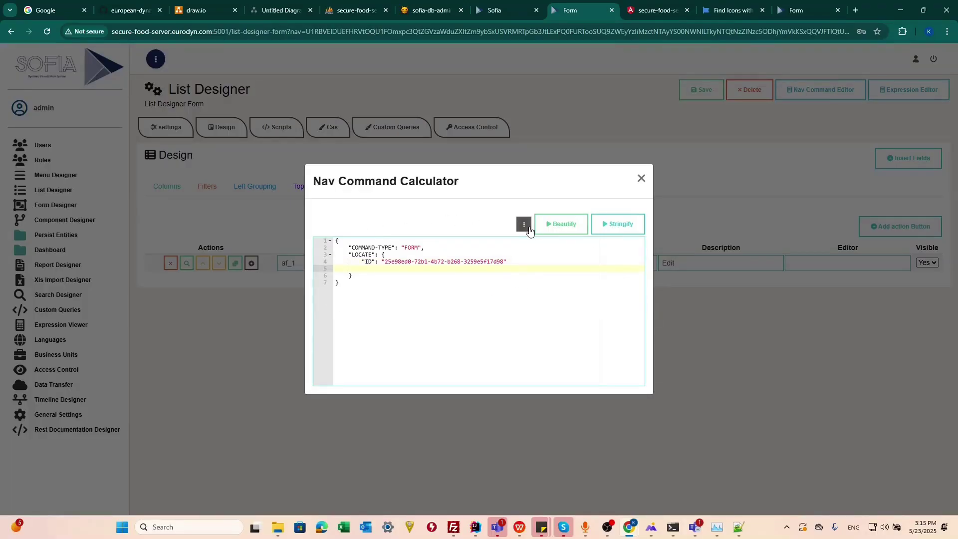
text("")
drag(350, 255, 503, 262)
click(375, 269)
key(BackSpace)
key(BackSpace)
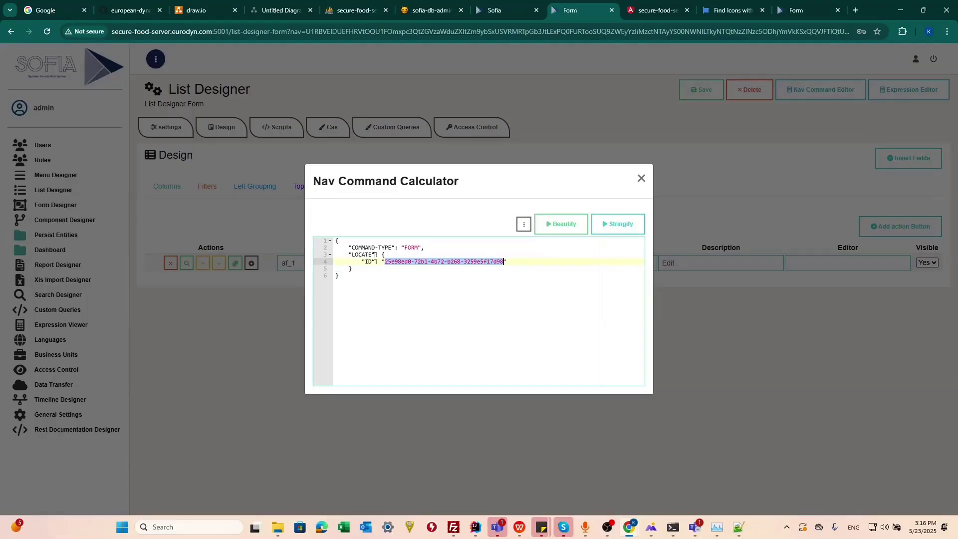
- Add a "SELECTION-ID":"#" entry beneath the ID inside the LOCATE block of the navigation command
click(516, 259)
text(,)
key(Return)
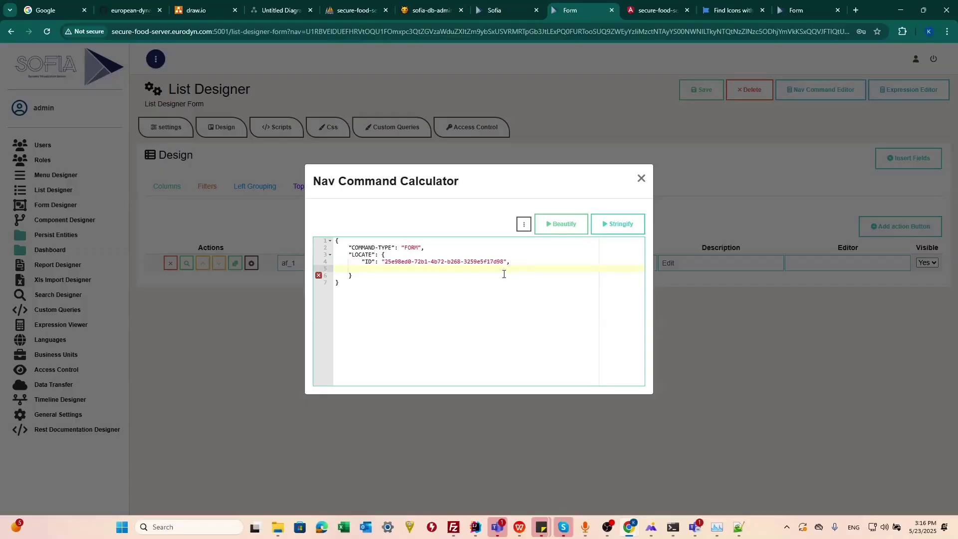
text("sle)
text(SELECTION)
text(-)
key(Caps_Lock)
text(ID)
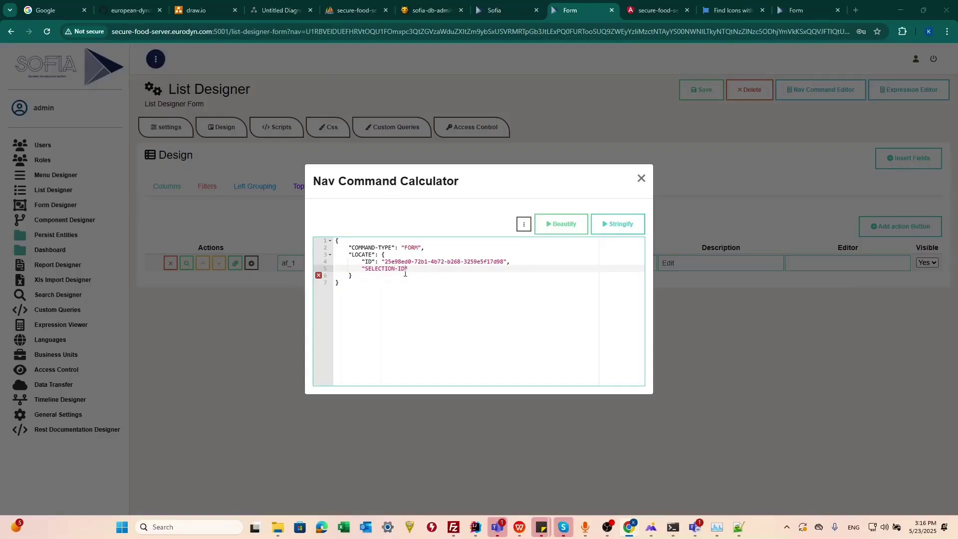
text(":"#")
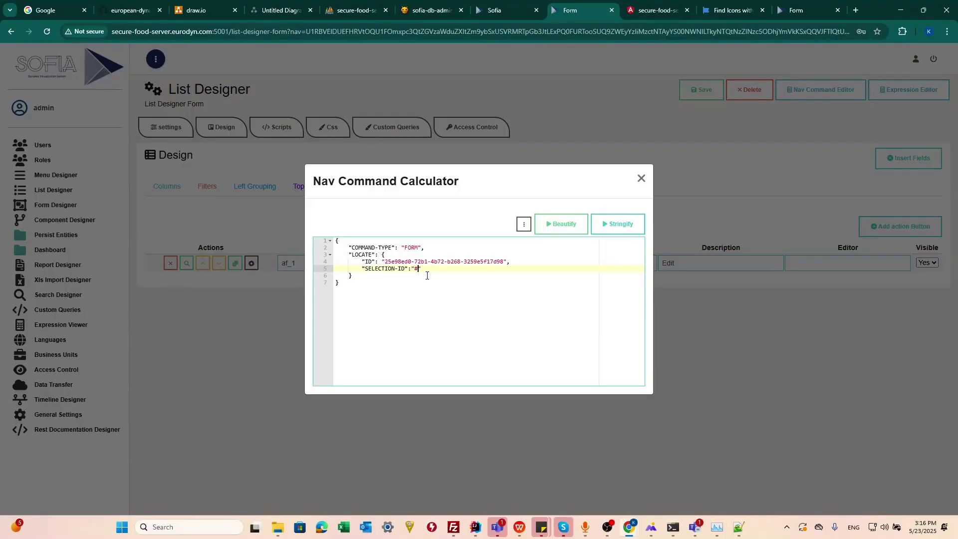
- Close the command calculator and set the cf_id column's Visible option to Yes
click(278, 306)
click(170, 186)
double_click(248, 263)
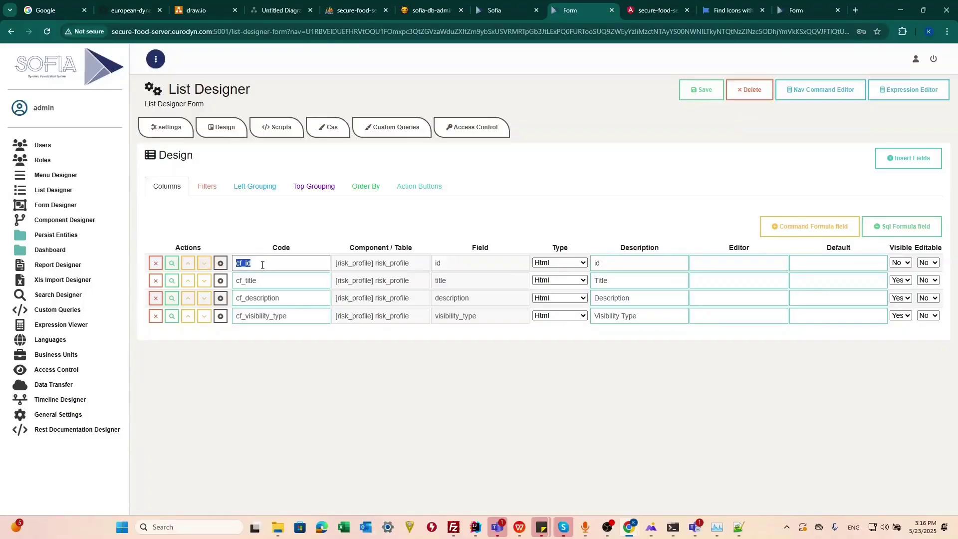
click(901, 262)
click(898, 273)
- Reopen the navigation command for the list's action buttons and complete the SELECTION-ID value as "#cf_id"
click(419, 188)
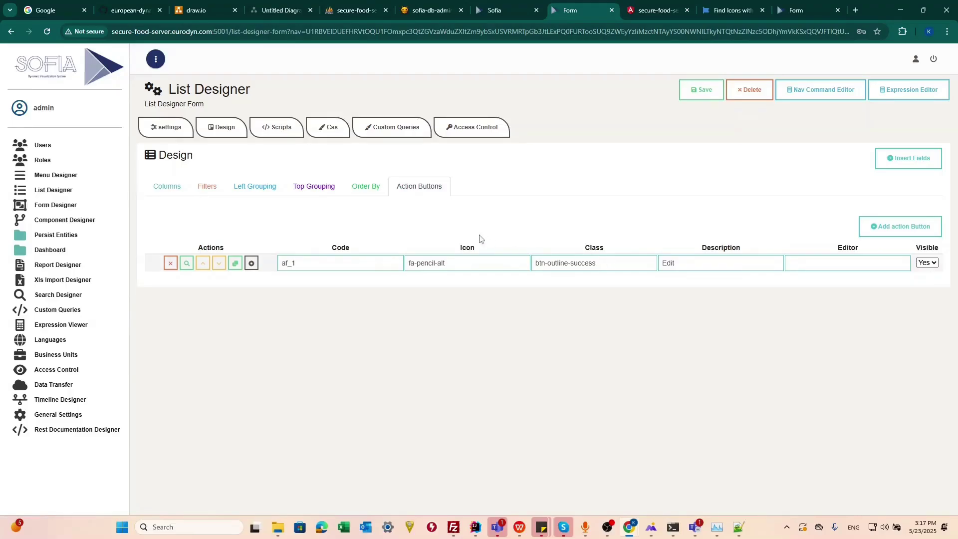
click(813, 101)
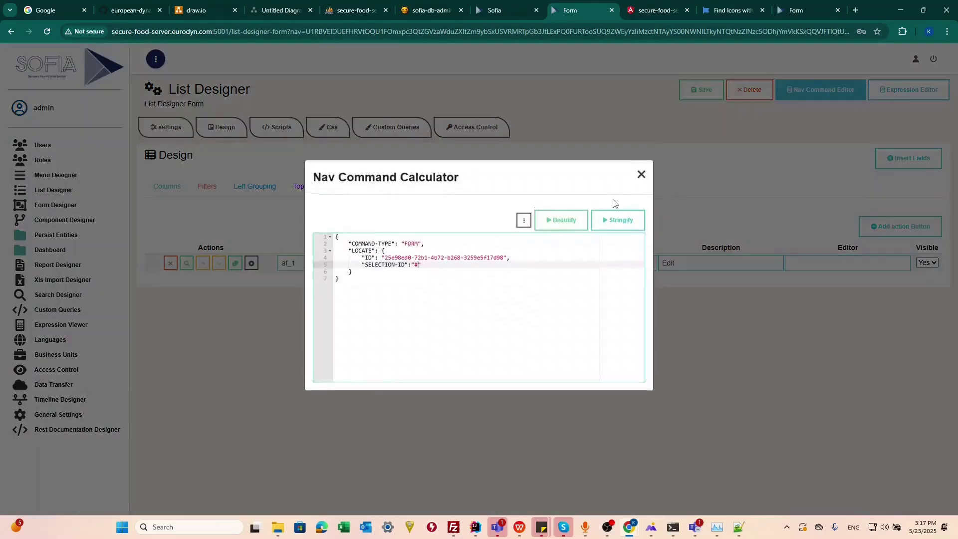
click(439, 283)
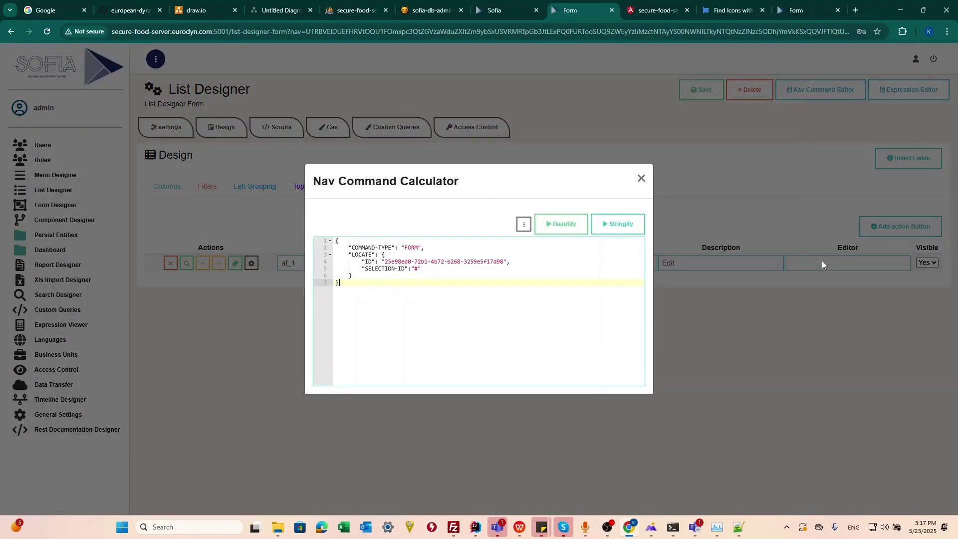
click(419, 268)
drag(364, 262, 522, 261)
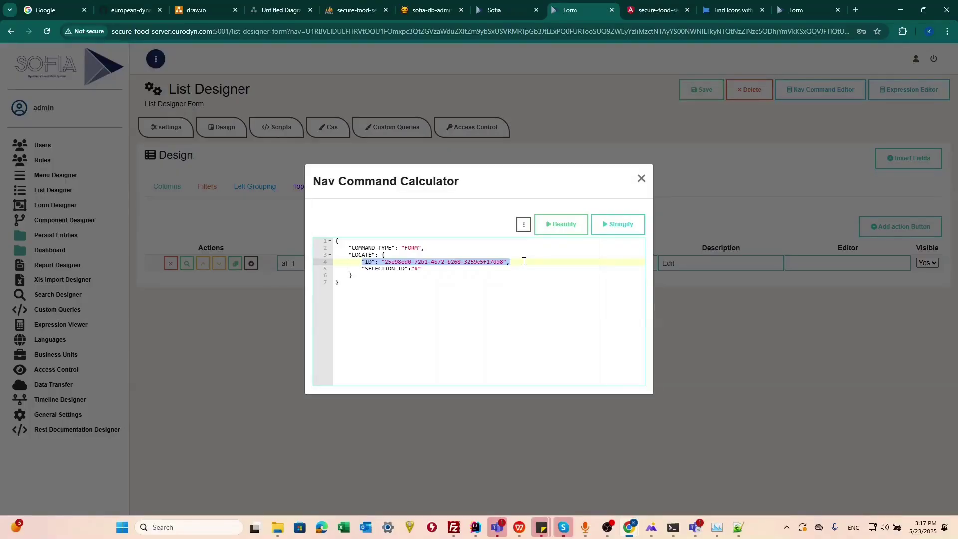
click(417, 268)
text(cf_id)
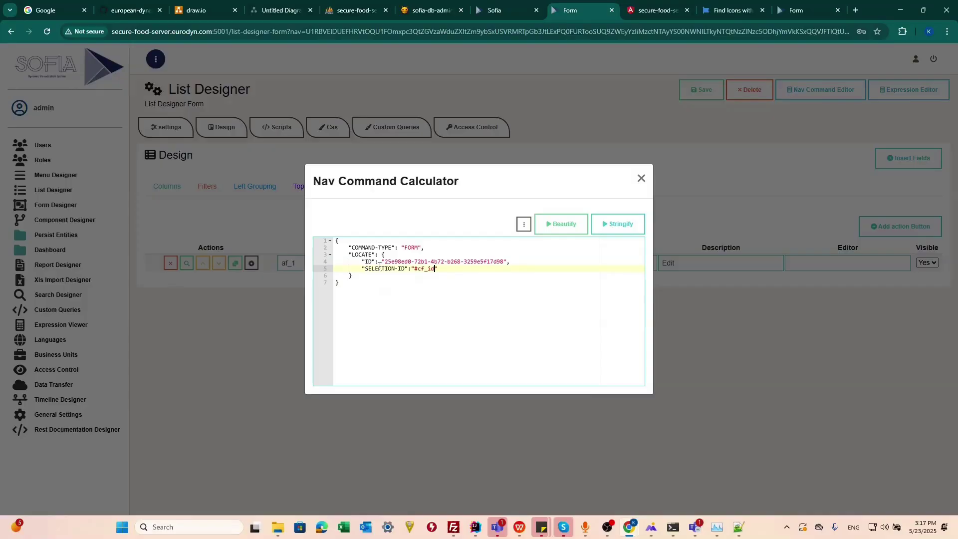
- Stringify the finished command, put it in the Edit action button's Editor field, and save the list
double_click(418, 268)
key(ctrl+a)
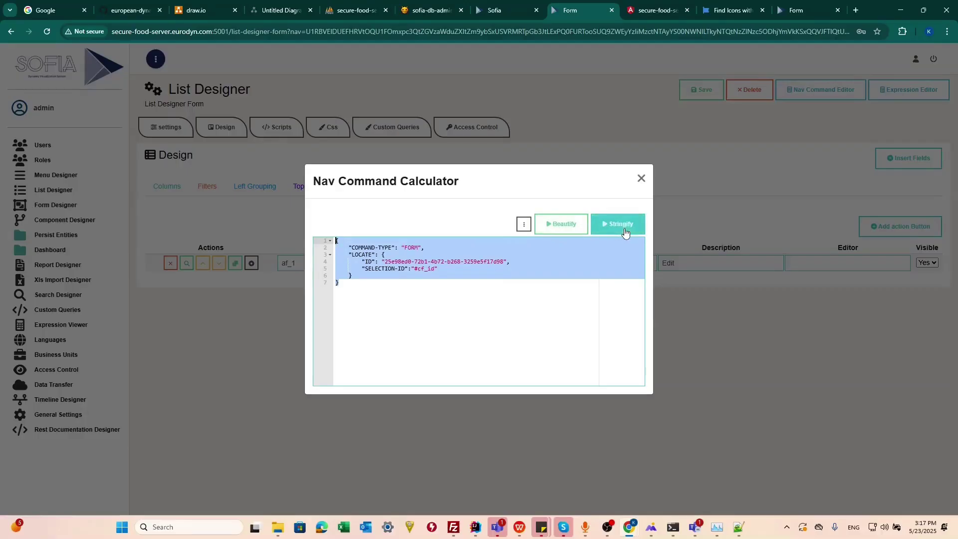
click(619, 224)
click(292, 302)
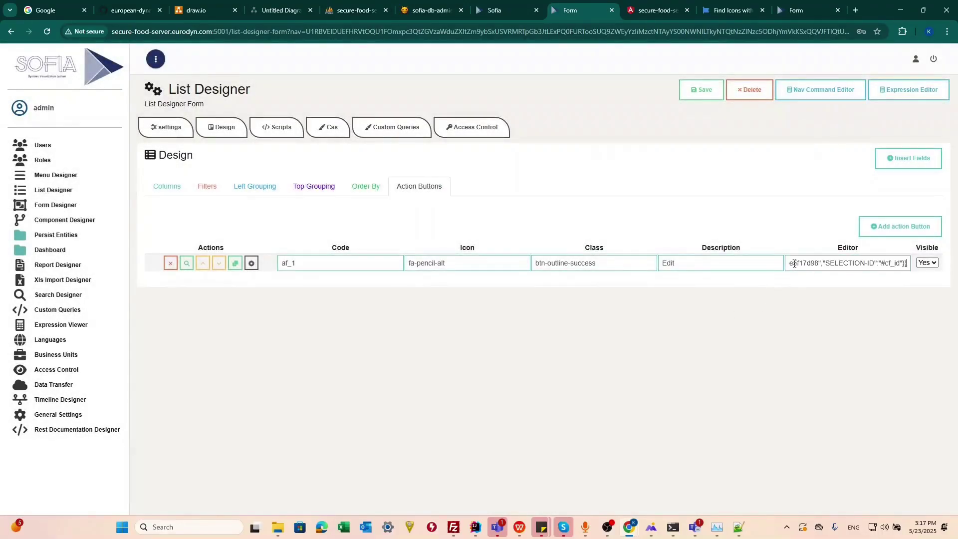
click(701, 90)
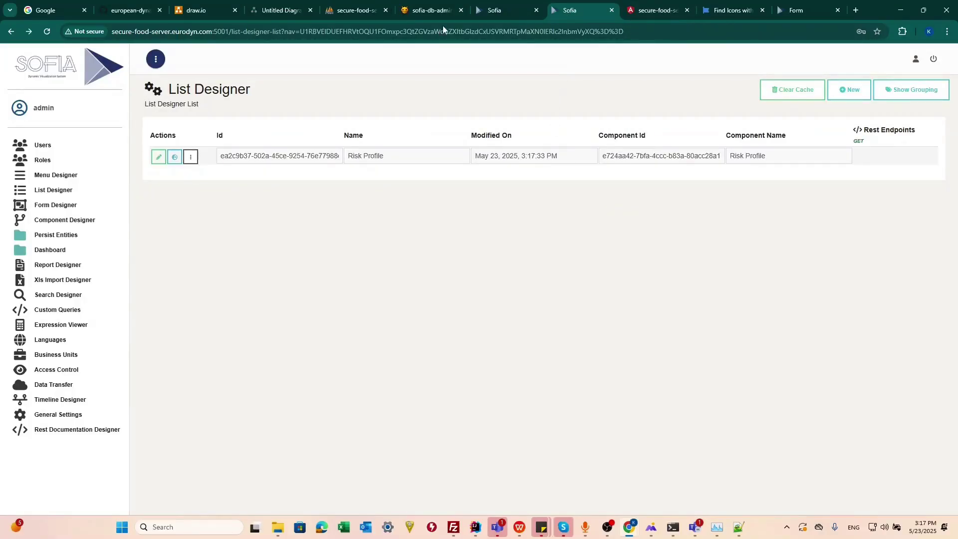
- Reload the Risk Profile list in the application and compare its ids with the risk_profile table in phpMyAdmin
click(658, 10)
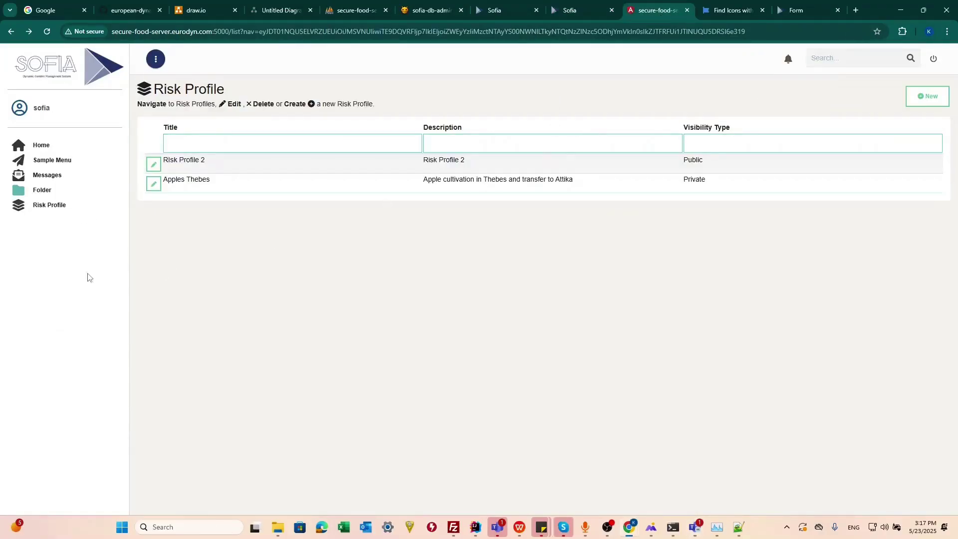
click(39, 209)
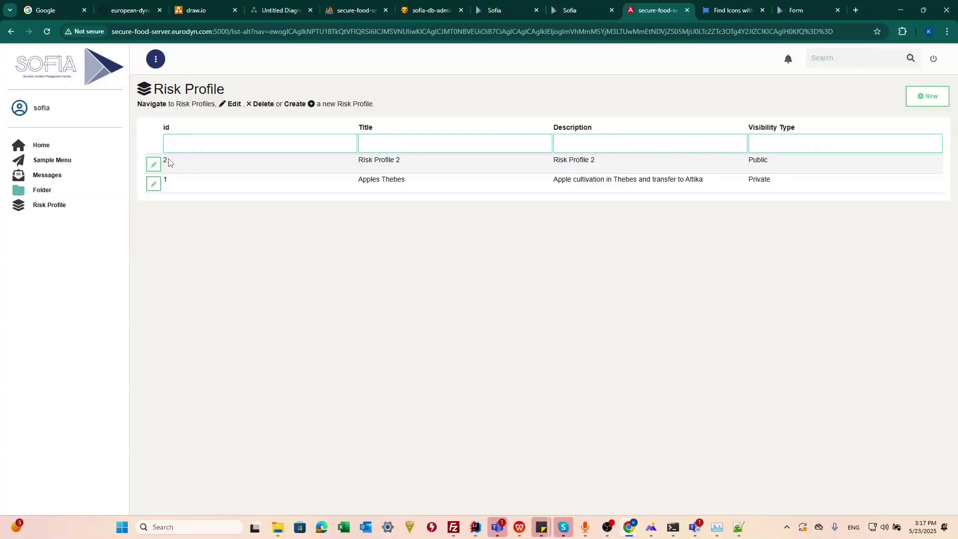
click(356, 10)
click(50, 153)
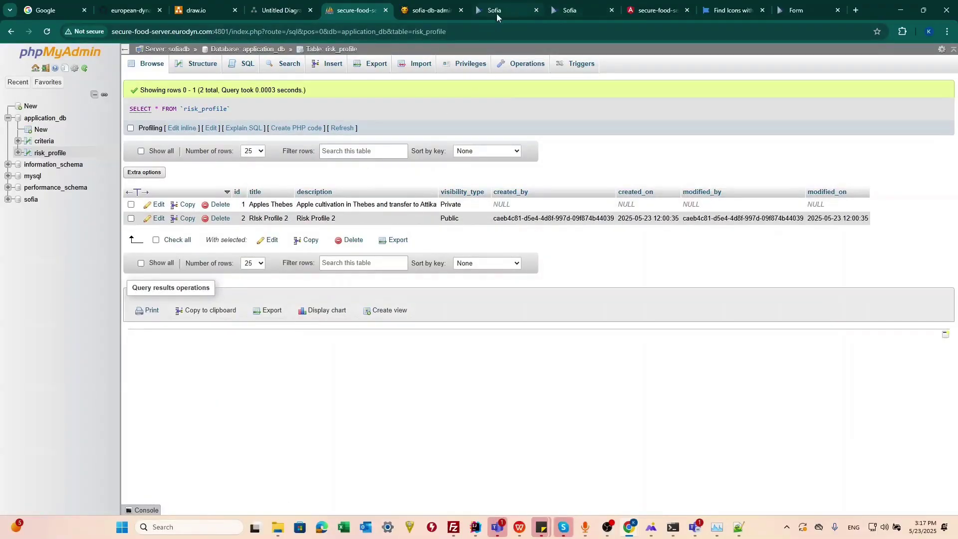
- Reopen the Risk Profile list's column design in the List Designer, set the cf_id column's Visible option to No, and save the list
click(568, 10)
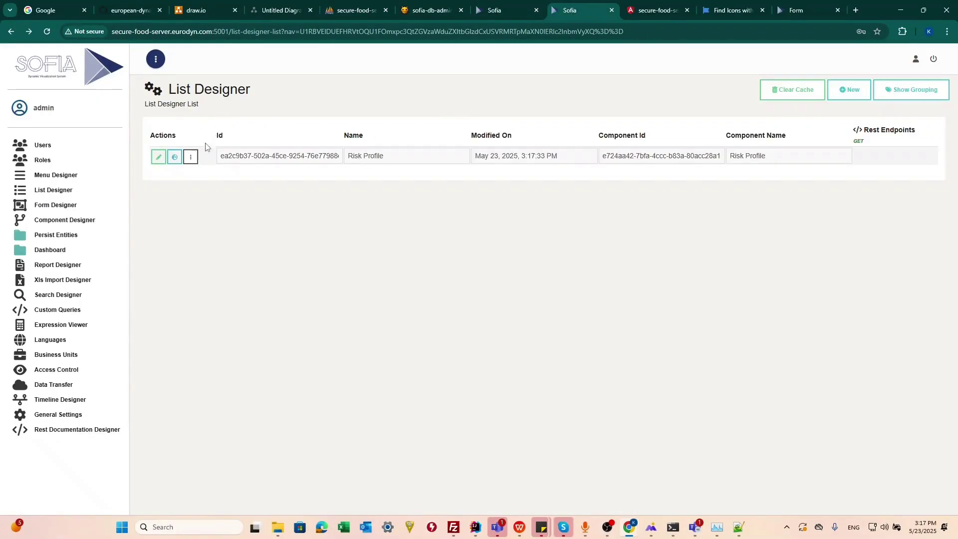
click(156, 159)
click(222, 128)
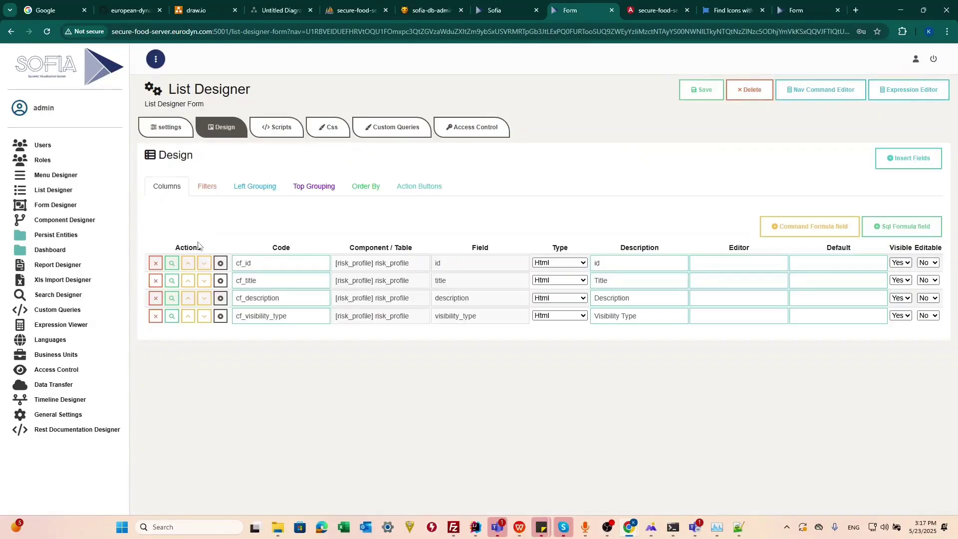
double_click(253, 264)
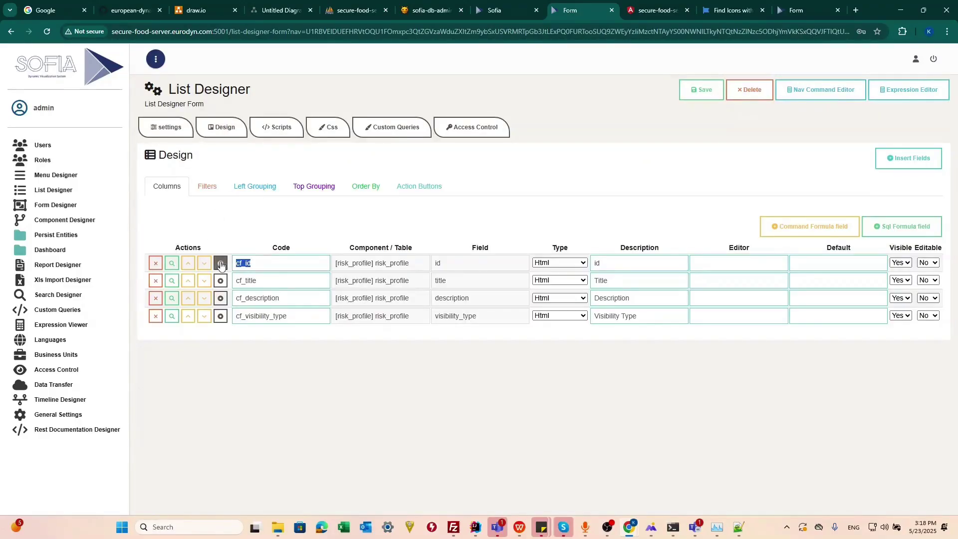
double_click(613, 261)
click(899, 263)
click(898, 282)
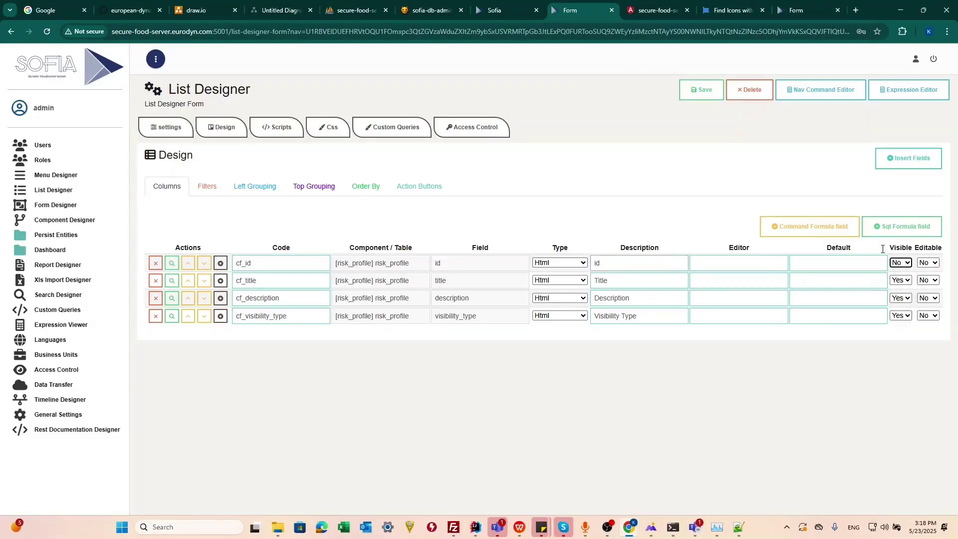
click(682, 99)
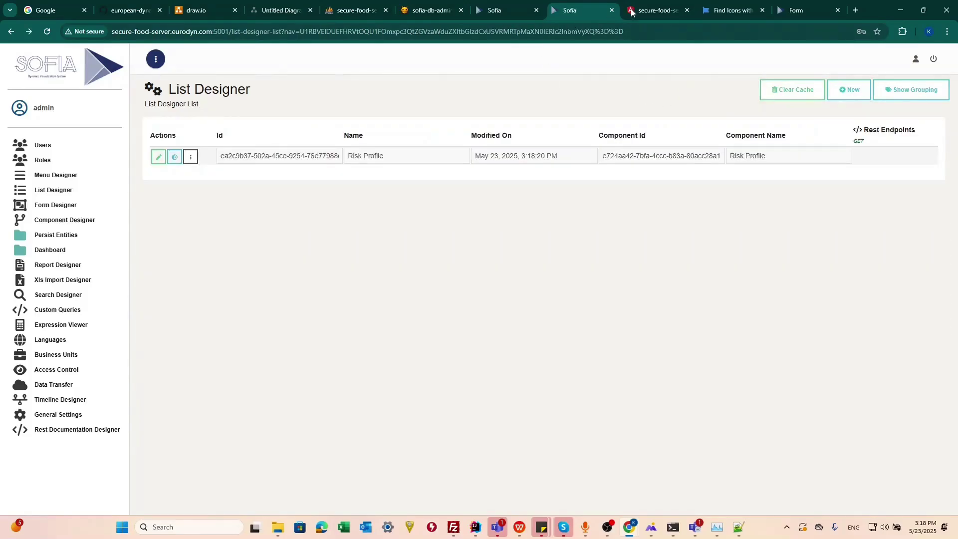
- In the application's Risk Profile list, open the Risk Profile 2 record for editing, set its Visibility to Private, and save it
click(631, 12)
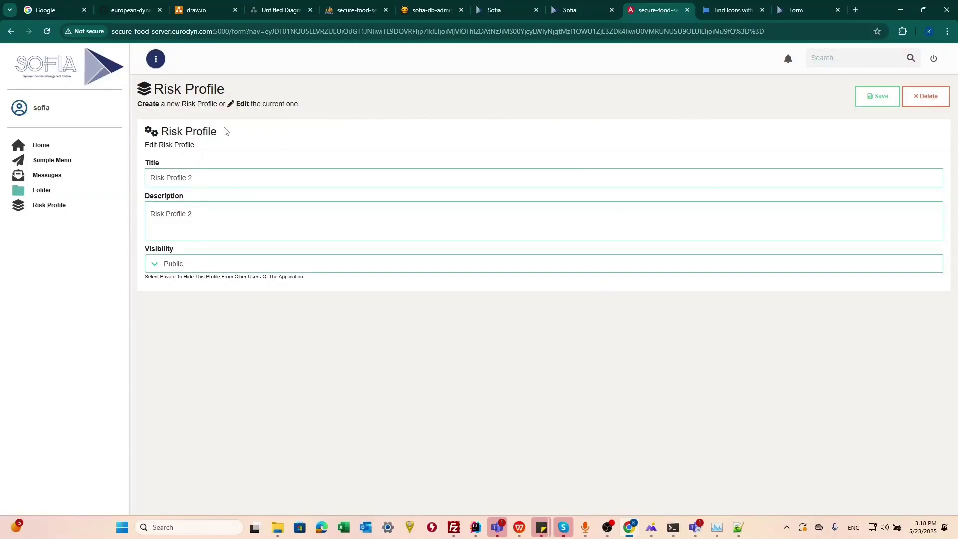
key(ctrl+a)
key(Tab)
click(220, 269)
click(208, 293)
click(877, 96)
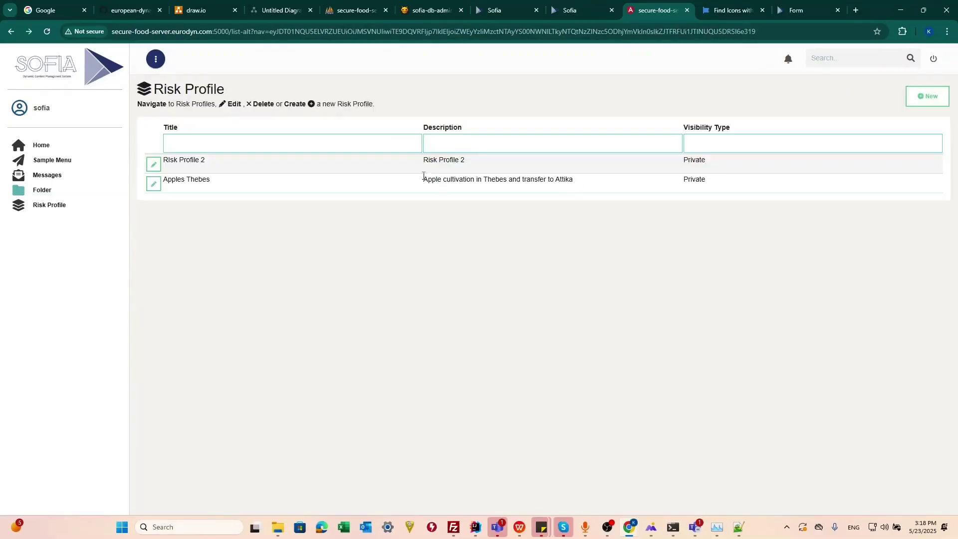
- Reopen the Risk Profile 2 record from the list, set its Visibility to Public, and save it
click(153, 164)
click(189, 271)
click(175, 279)
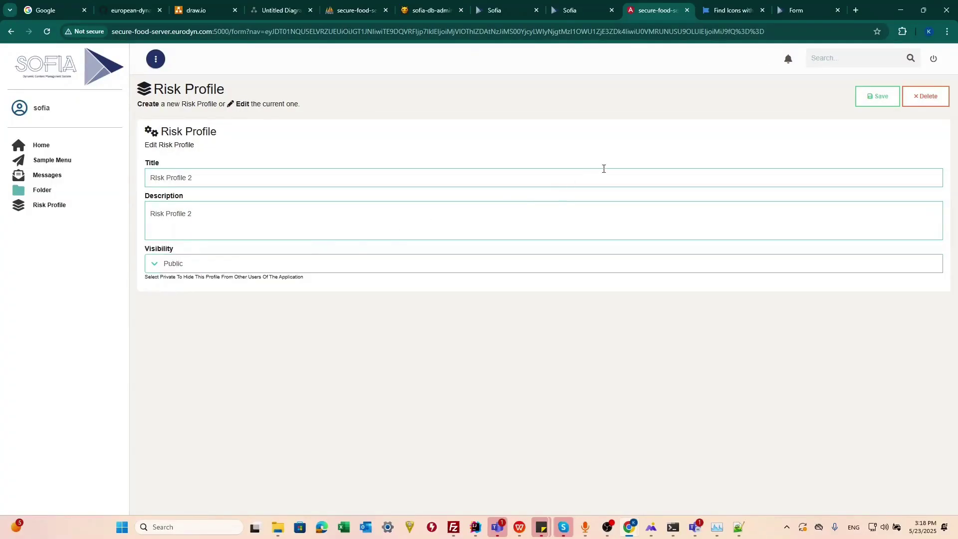
click(876, 100)
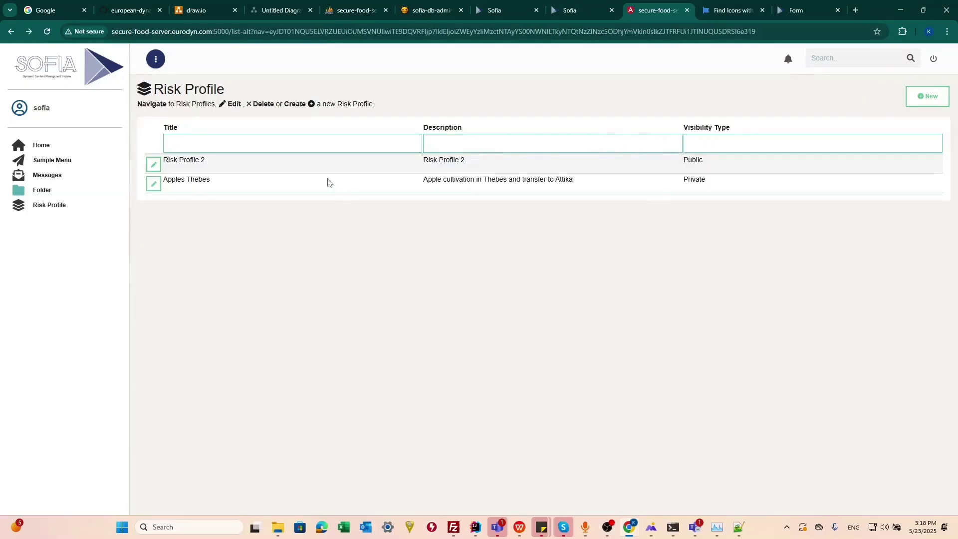